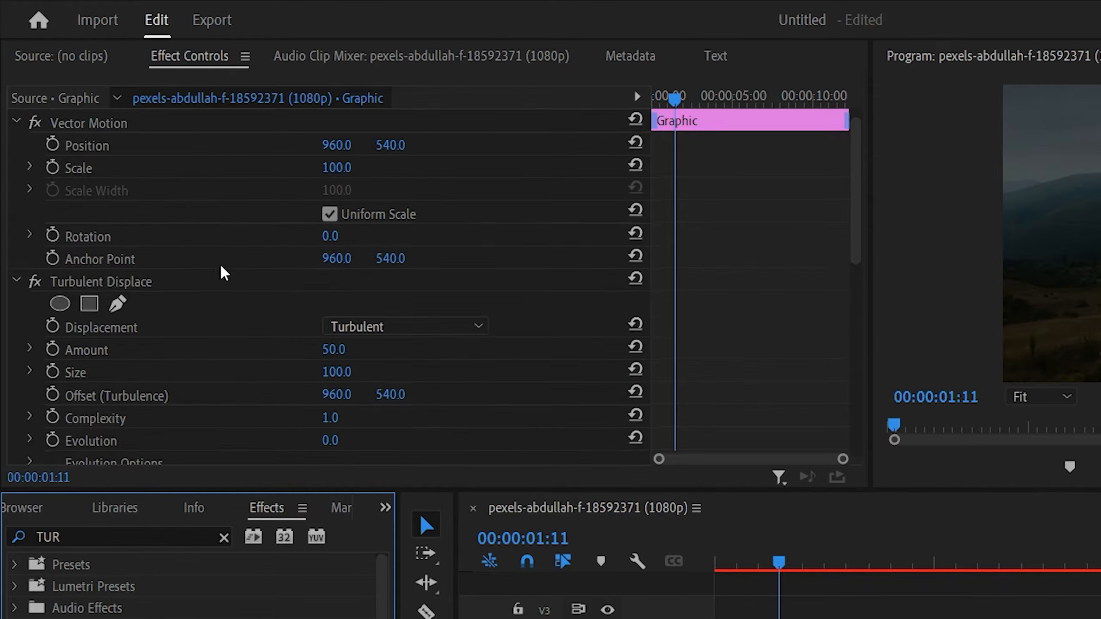
Set the WIGGLE TEXT clip's Turbulent Displace amount to 18 and its horizontal Offset (Turbulence) to 1007.
{"action": "scroll", "coordinate": [223, 273], "scroll_direction": "down", "scroll_amount": 4}
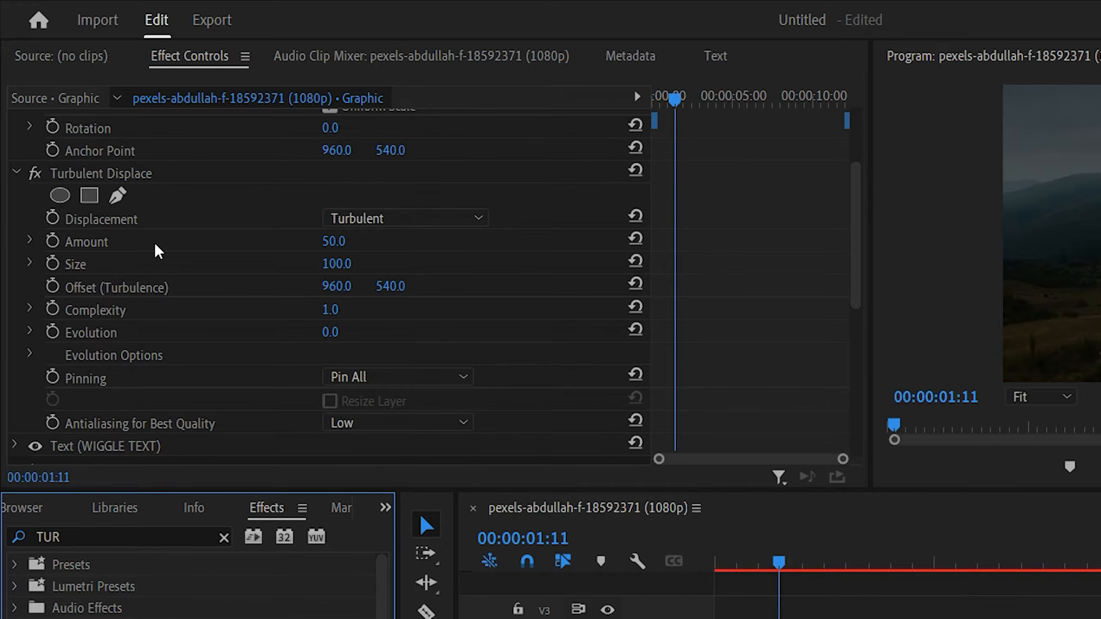
{"action": "left_click_drag", "start_coordinate": [336, 243], "coordinate": [345, 243]}
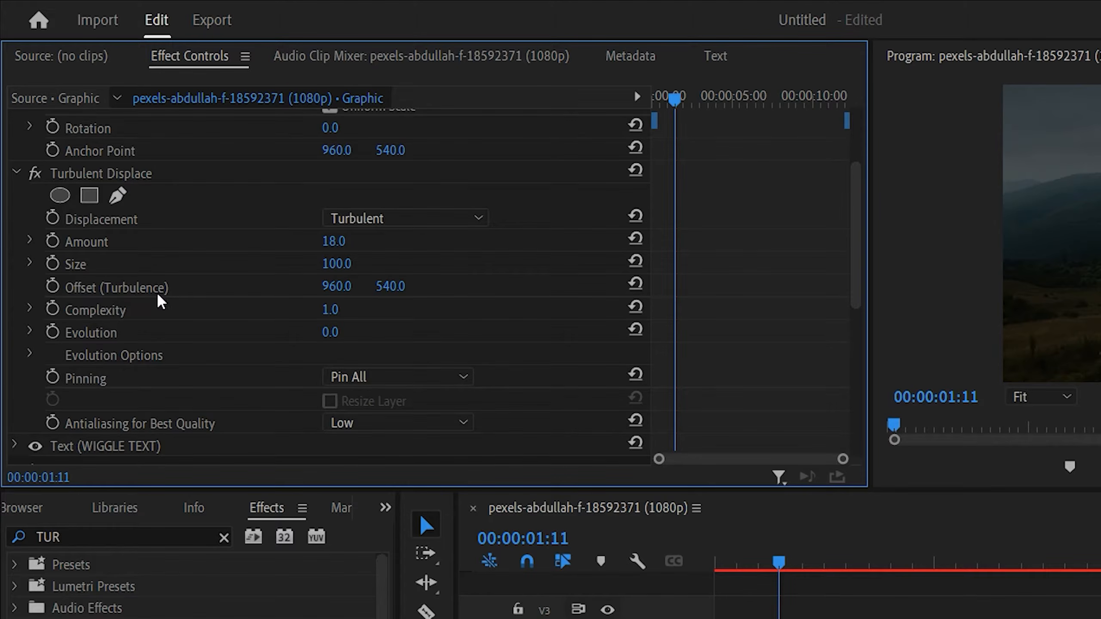
{"action": "left_click_drag", "start_coordinate": [336, 286], "coordinate": [357, 287]}
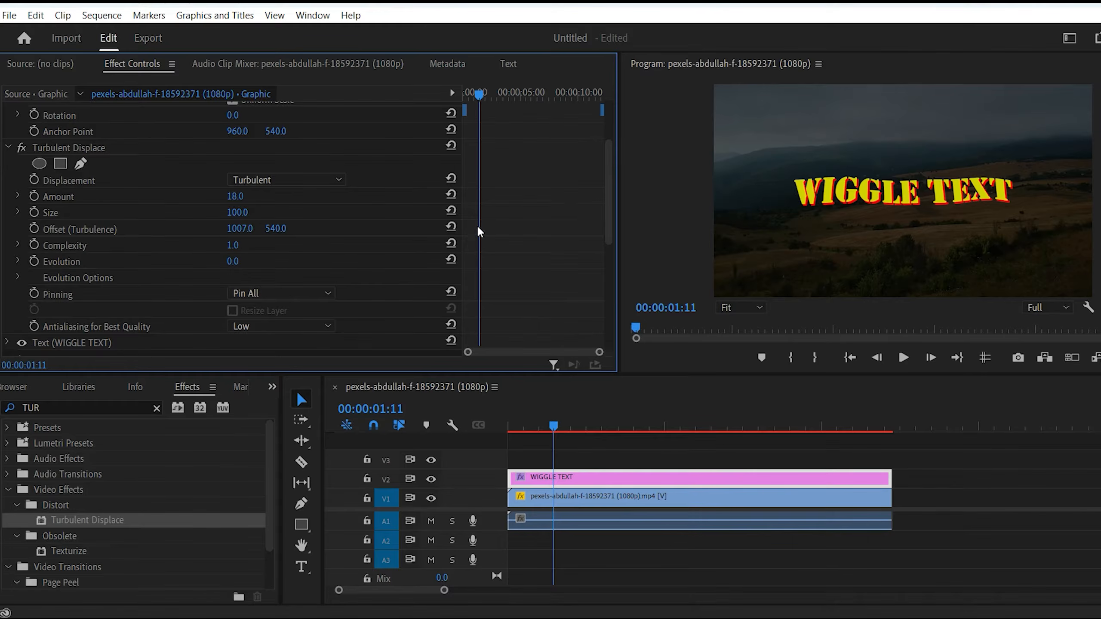
Enable Offset (Turbulence) animation with a keyframe at the start of the text clip, 00:00:00:00.
{"action": "left_click", "coordinate": [481, 95]}
{"action": "left_click_drag", "start_coordinate": [482, 99], "coordinate": [440, 104]}
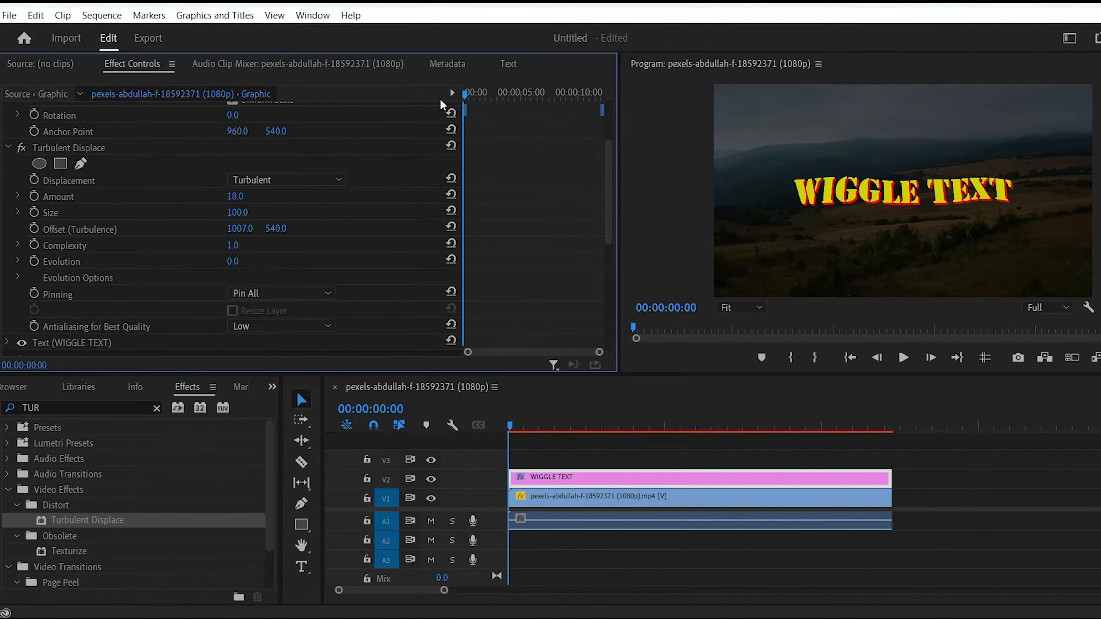
{"action": "left_click", "coordinate": [34, 229]}
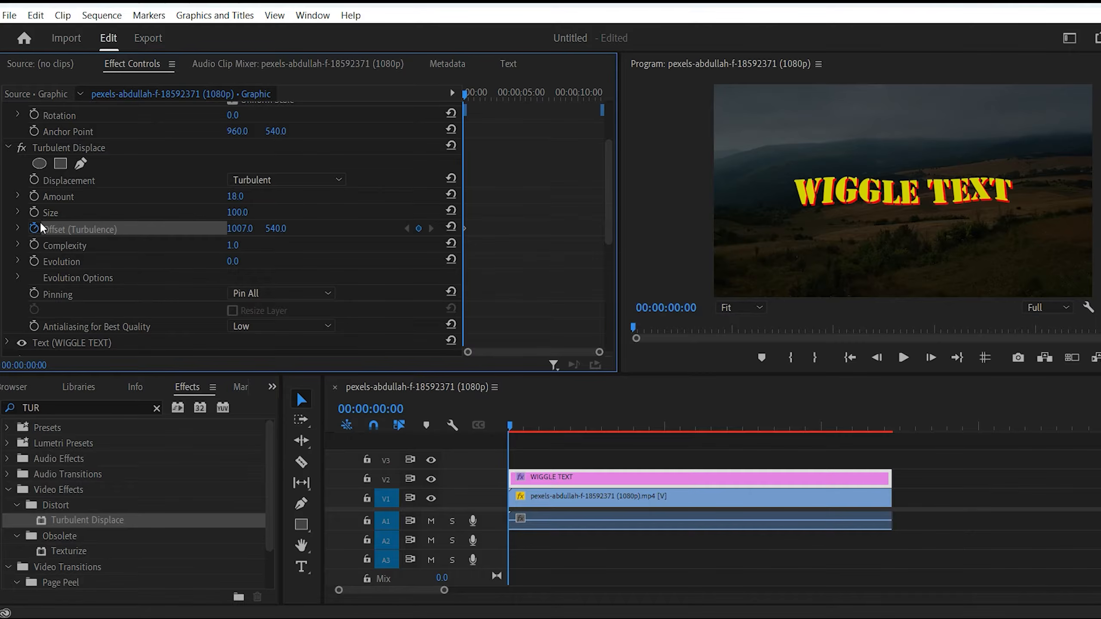
Add an Offset (Turbulence) keyframe near the text clip's end at 00:00:11:08, with the horizontal offset set to 2082.
{"action": "left_click_drag", "start_coordinate": [469, 91], "coordinate": [599, 135]}
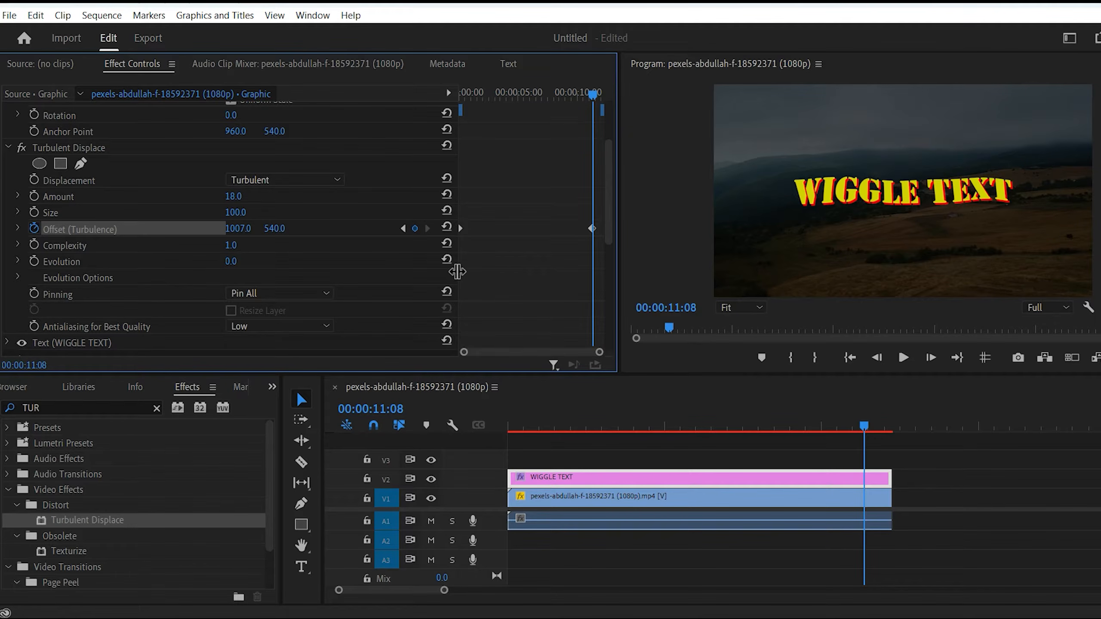
{"action": "left_click_drag", "start_coordinate": [457, 271], "coordinate": [458, 270]}
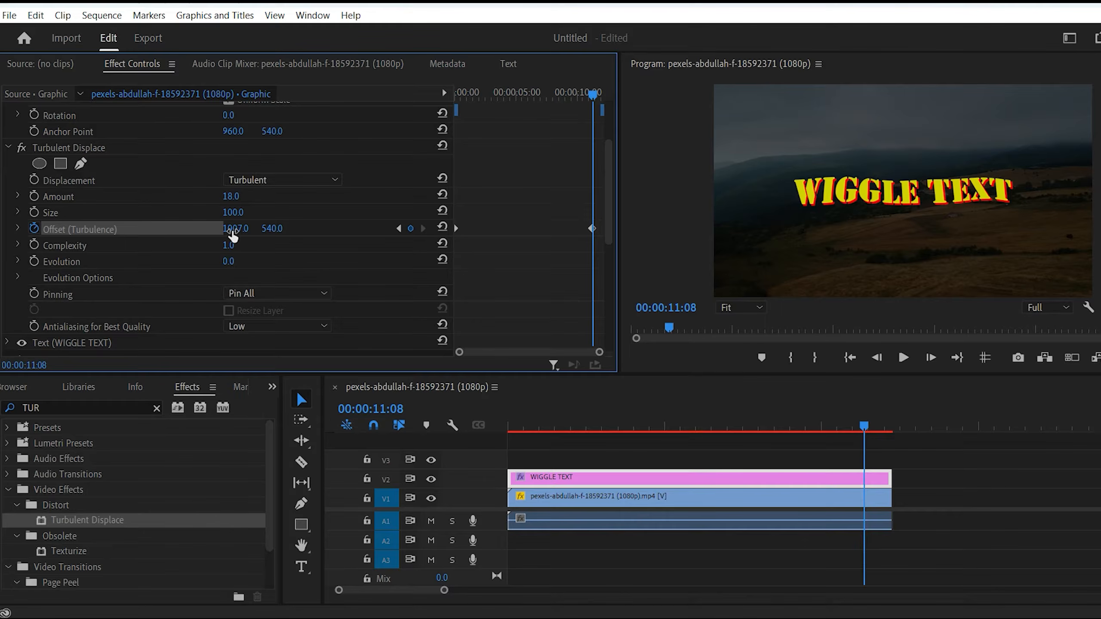
{"action": "left_click_drag", "start_coordinate": [233, 235], "coordinate": [698, 235]}
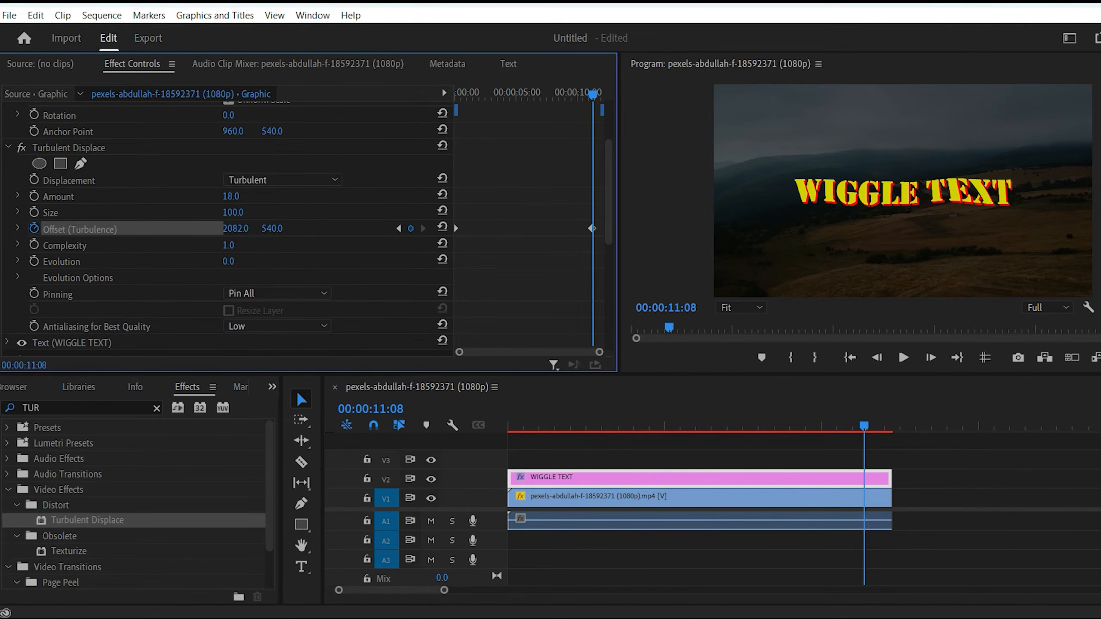
Set the Turbulent Displace amount to 22 and play the text animation from the start.
{"action": "mouse_move", "coordinate": [232, 198]}
{"action": "left_mouse_down"}
{"action": "mouse_move", "coordinate": [248, 197]}
{"action": "mouse_move", "coordinate": [217, 194]}
{"action": "left_mouse_up"}
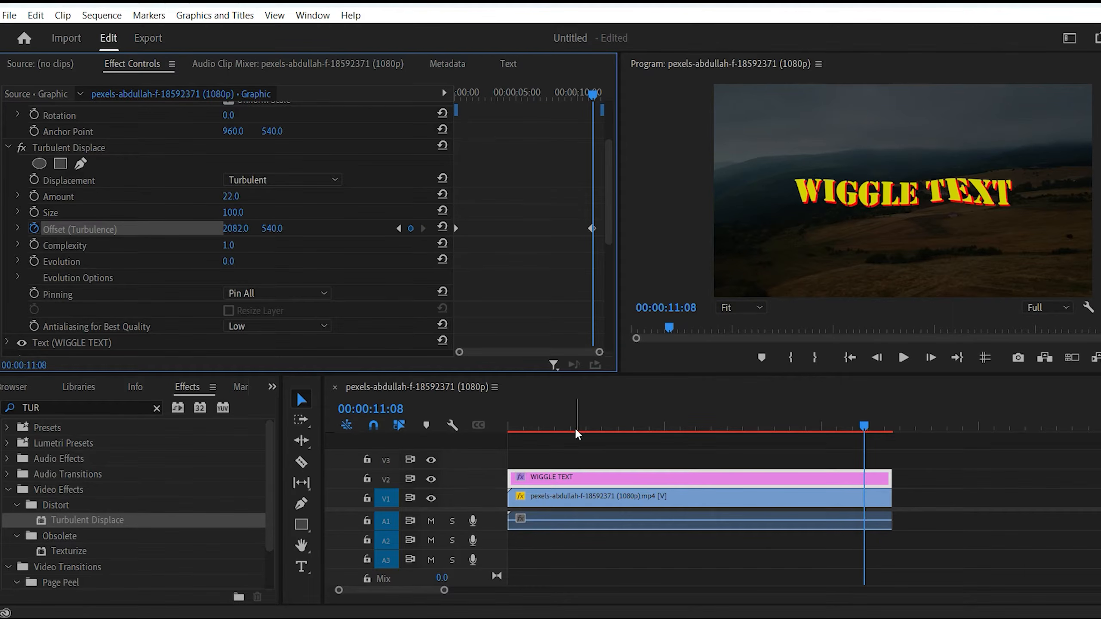
{"action": "left_click", "coordinate": [509, 422]}
{"action": "key", "text": "space"}
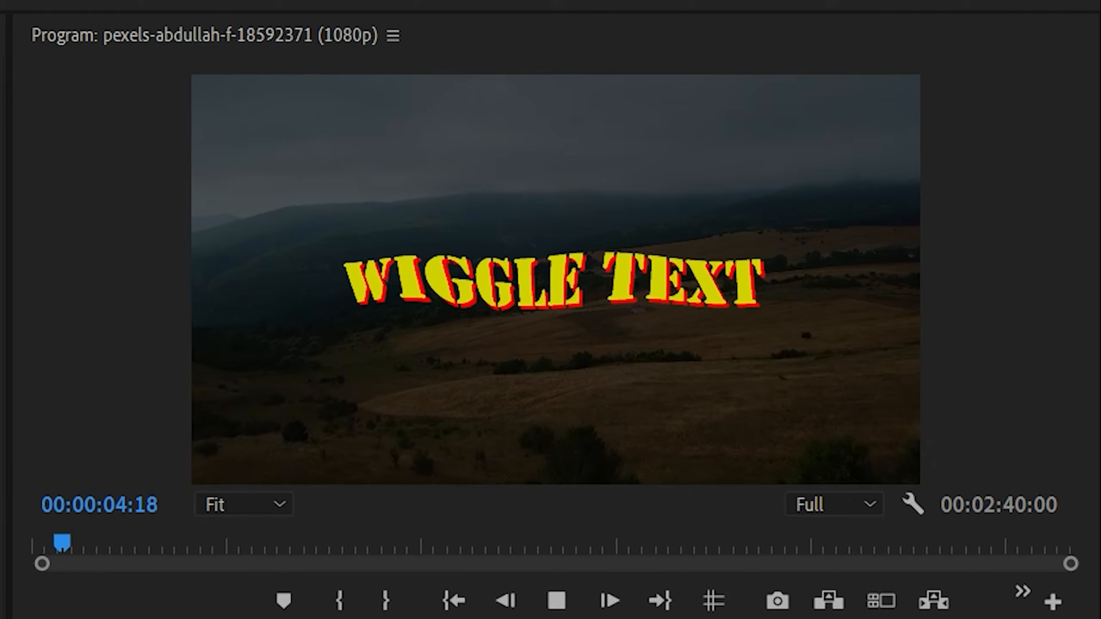
{"action": "key", "text": "space"}
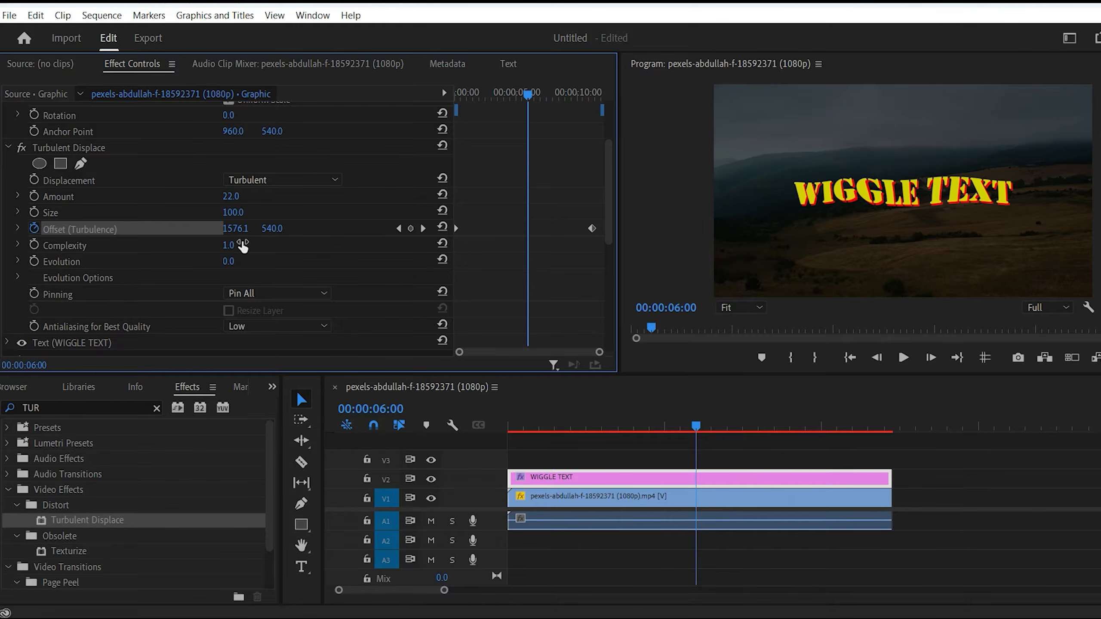
Set the horizontal Offset (Turbulence) of the end keyframe at 00:00:11:08 to 3050 and preview the animation.
{"action": "left_click", "coordinate": [423, 229]}
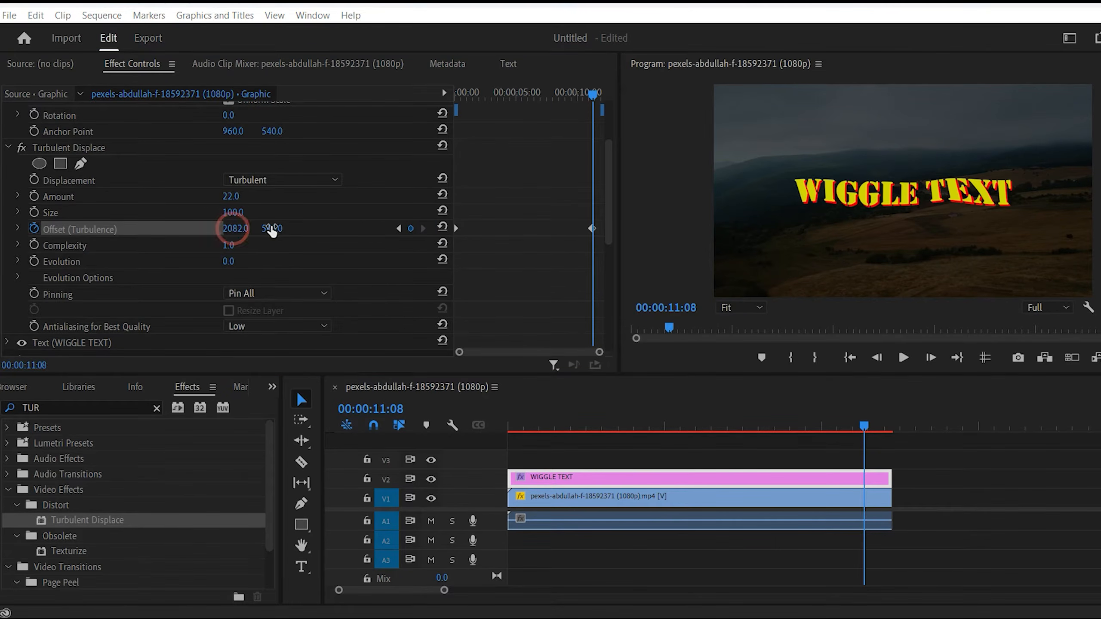
{"action": "left_click_drag", "start_coordinate": [219, 230], "coordinate": [566, 427]}
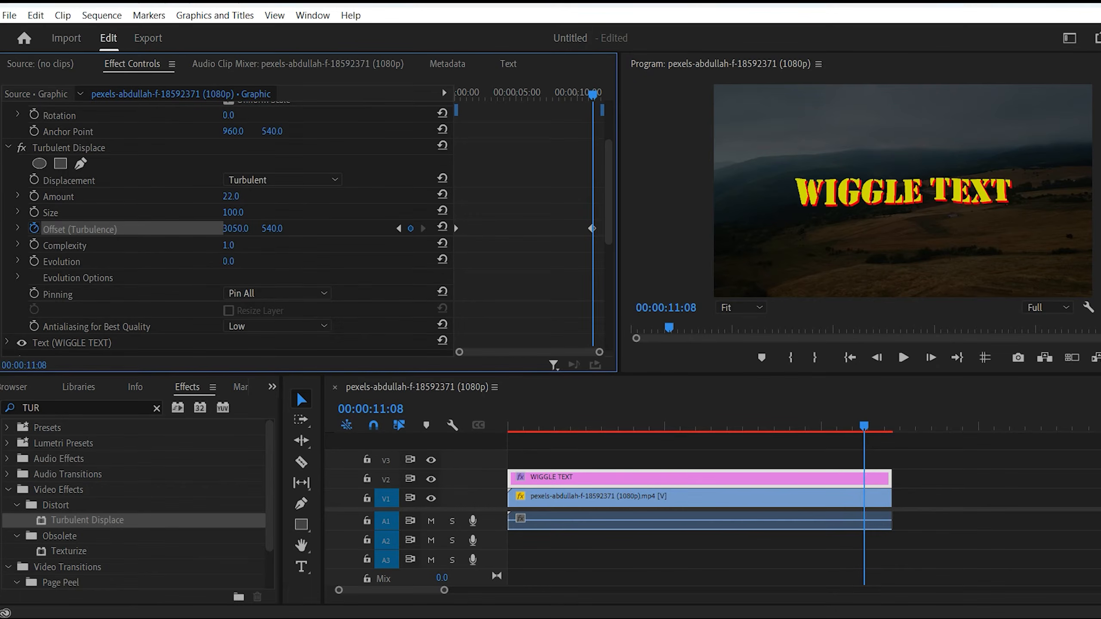
{"action": "left_click", "coordinate": [559, 425]}
{"action": "key", "text": "space"}
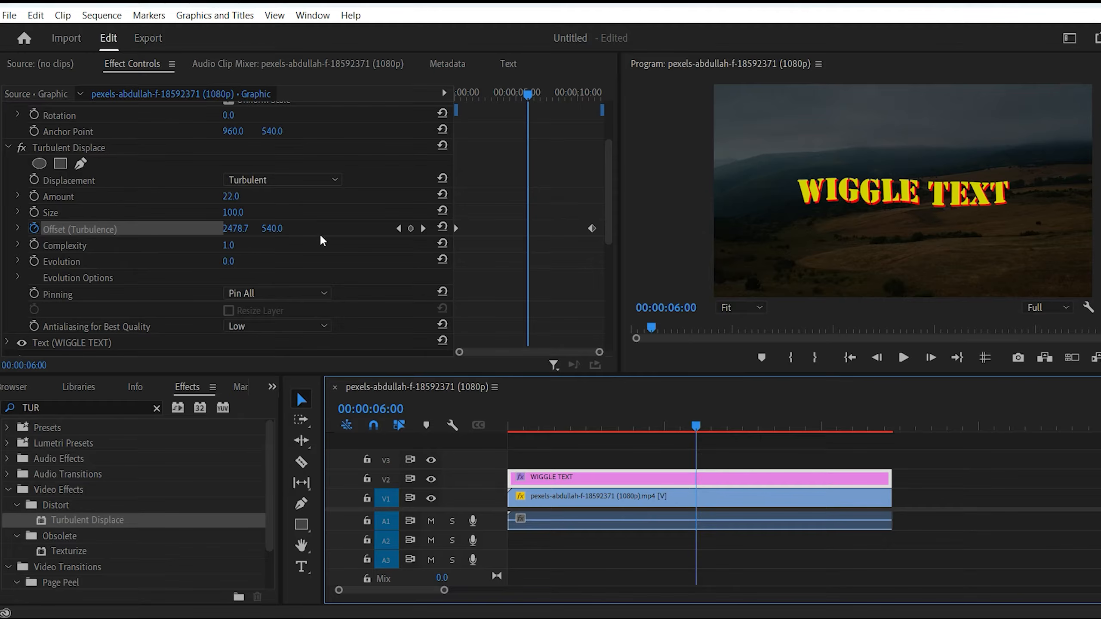
{"action": "left_click", "coordinate": [236, 229]}
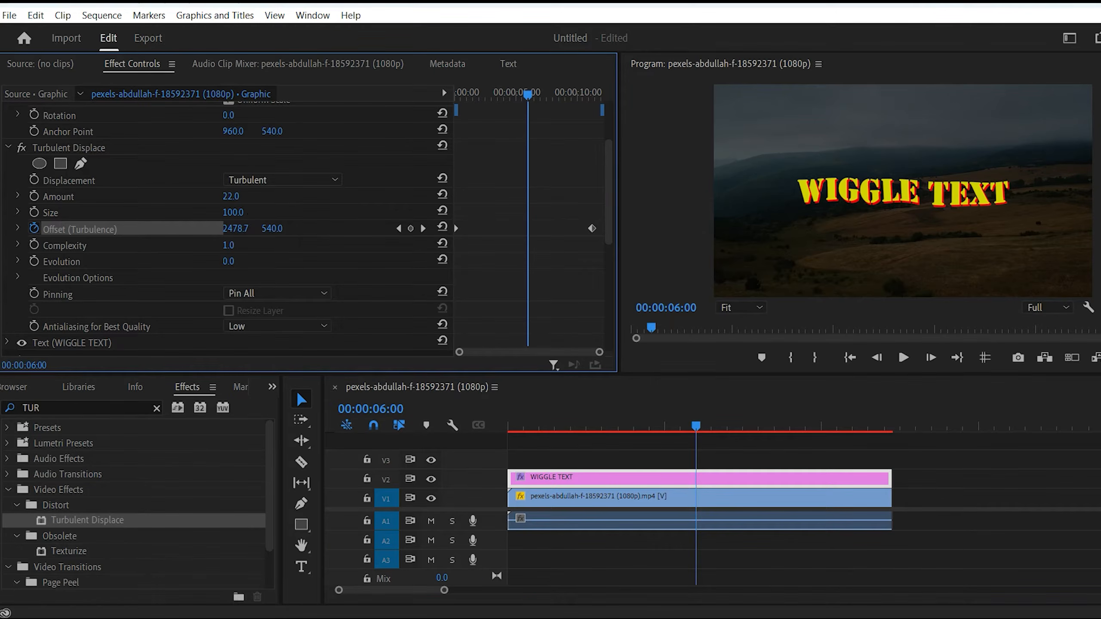
{"action": "mouse_move", "coordinate": [236, 229]}
{"action": "left_mouse_down"}
{"action": "mouse_move", "coordinate": [217, 231]}
{"action": "mouse_move", "coordinate": [241, 232]}
{"action": "left_mouse_up"}
{"action": "key", "text": "ctrl+z"}
Try the Twist displacement type on the text and play the animation from the start.
{"action": "left_click", "coordinate": [333, 179]}
{"action": "left_click", "coordinate": [288, 223]}
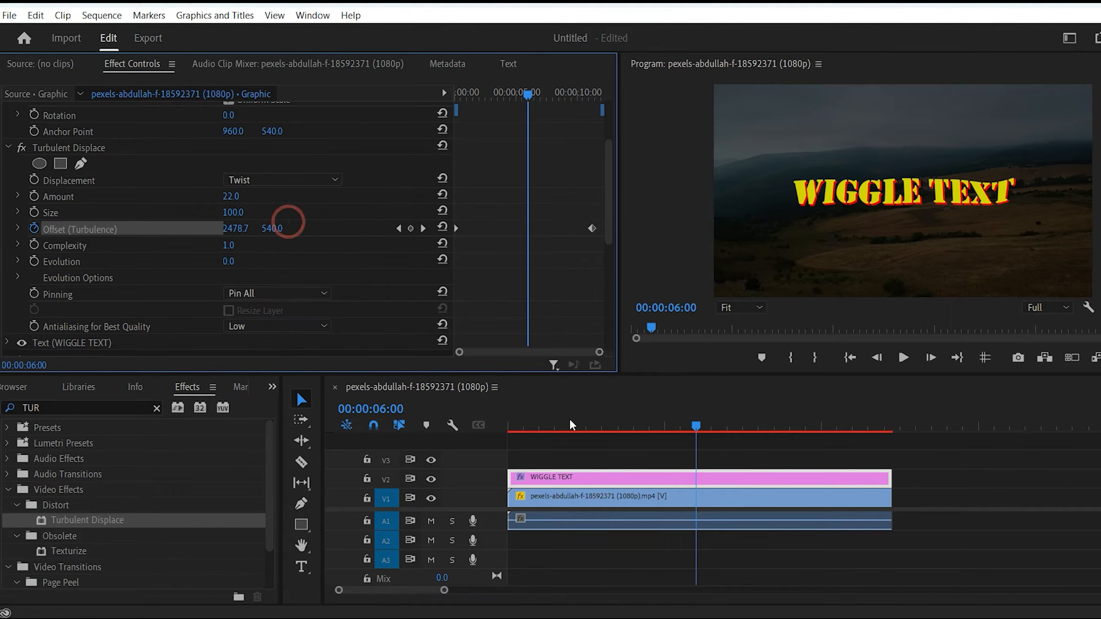
{"action": "left_click", "coordinate": [545, 418]}
{"action": "key", "text": "Home"}
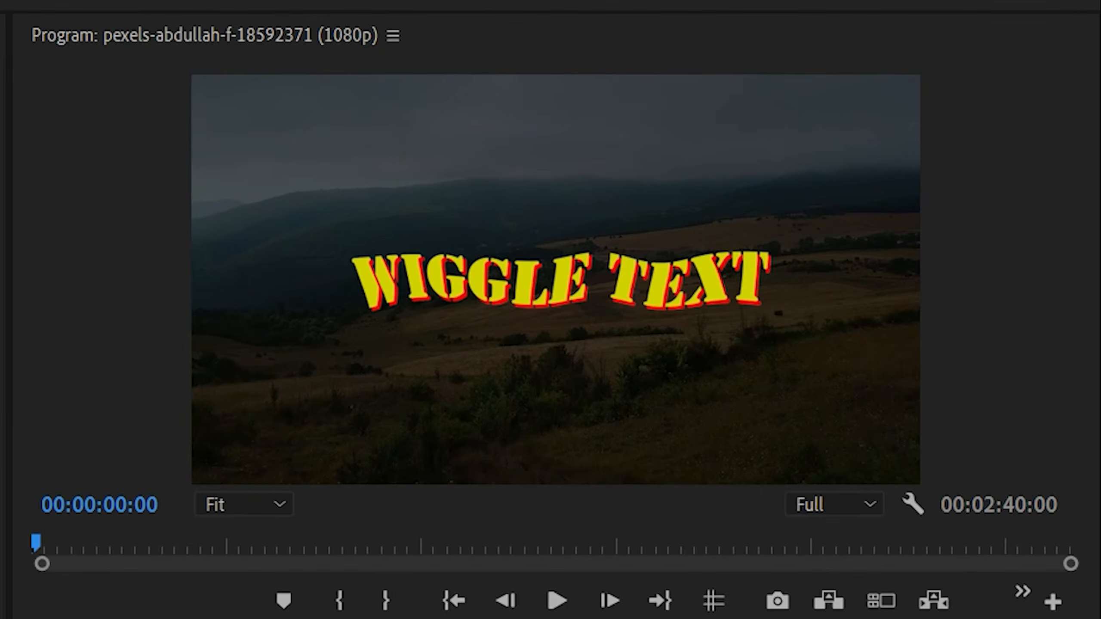
{"action": "key", "text": "space"}
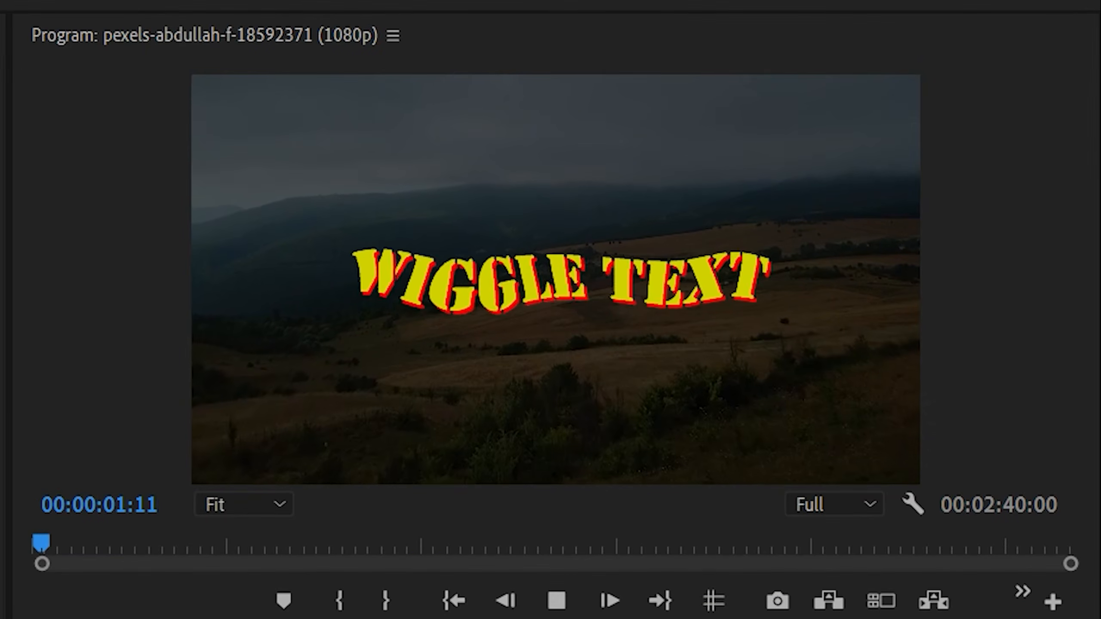
{"action": "key", "text": "space"}
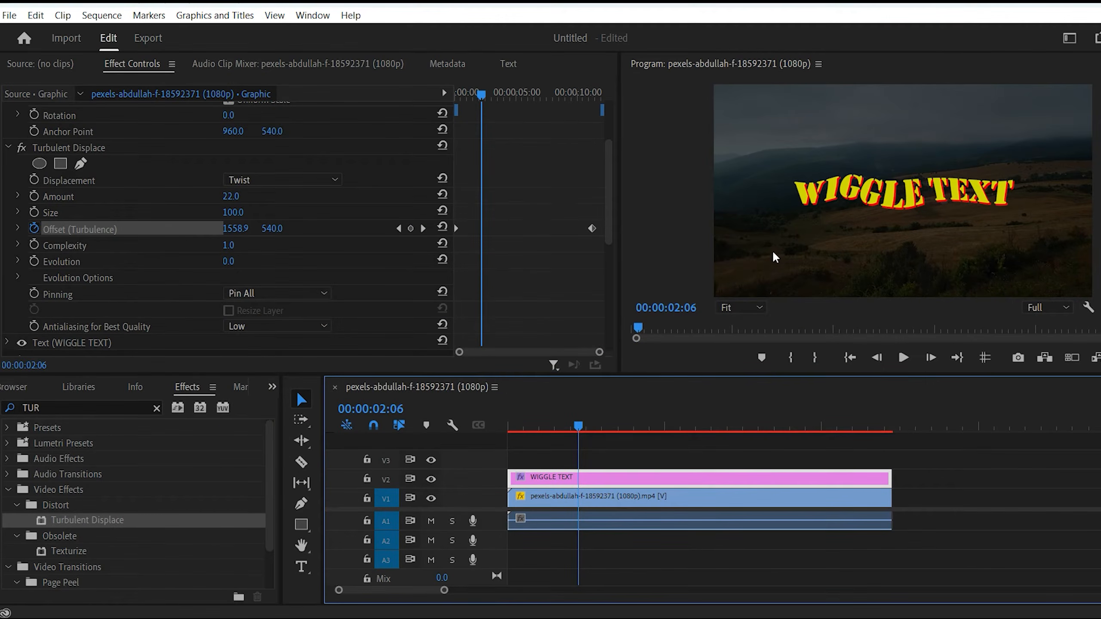
Try the Turbulent Smoother displacement type on the text and preview the animation from the start.
{"action": "left_click", "coordinate": [325, 180]}
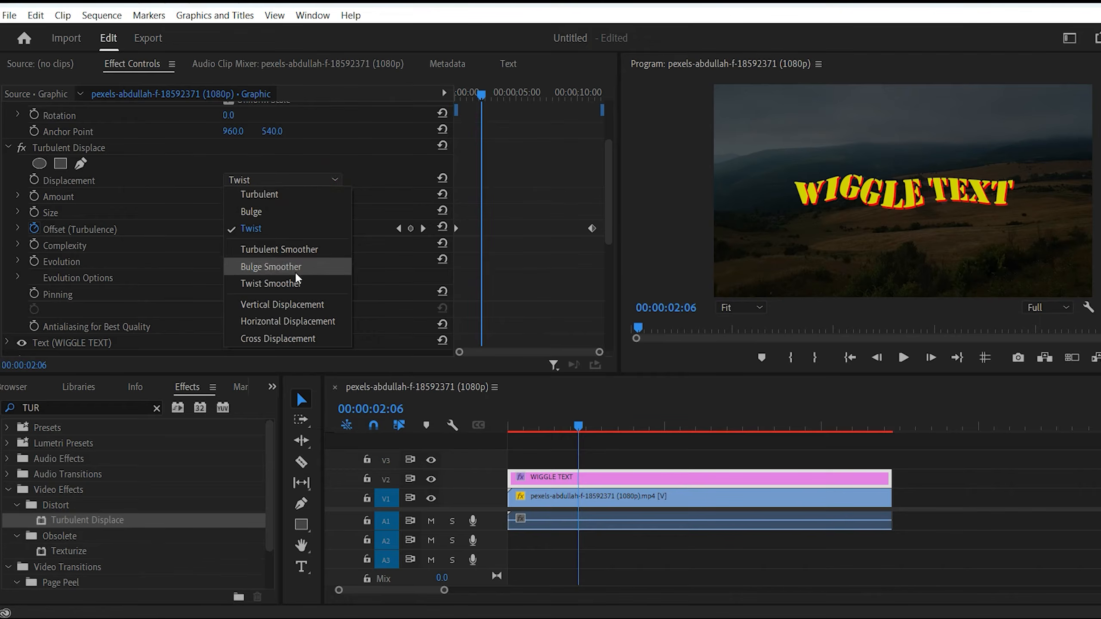
{"action": "left_click", "coordinate": [314, 249]}
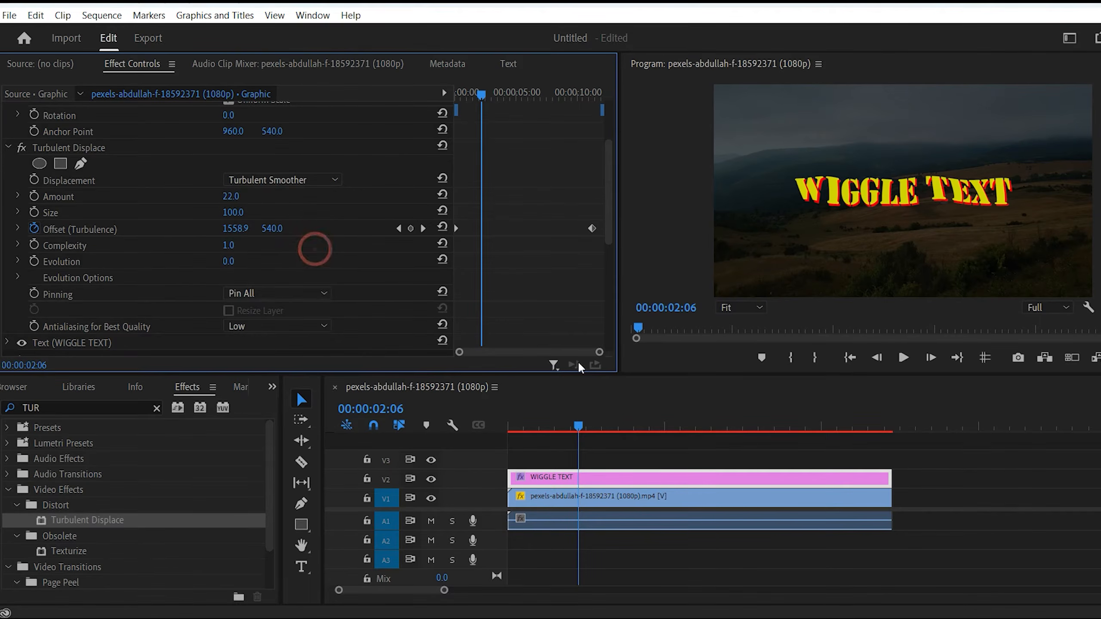
{"action": "left_click_drag", "start_coordinate": [565, 416], "coordinate": [465, 442]}
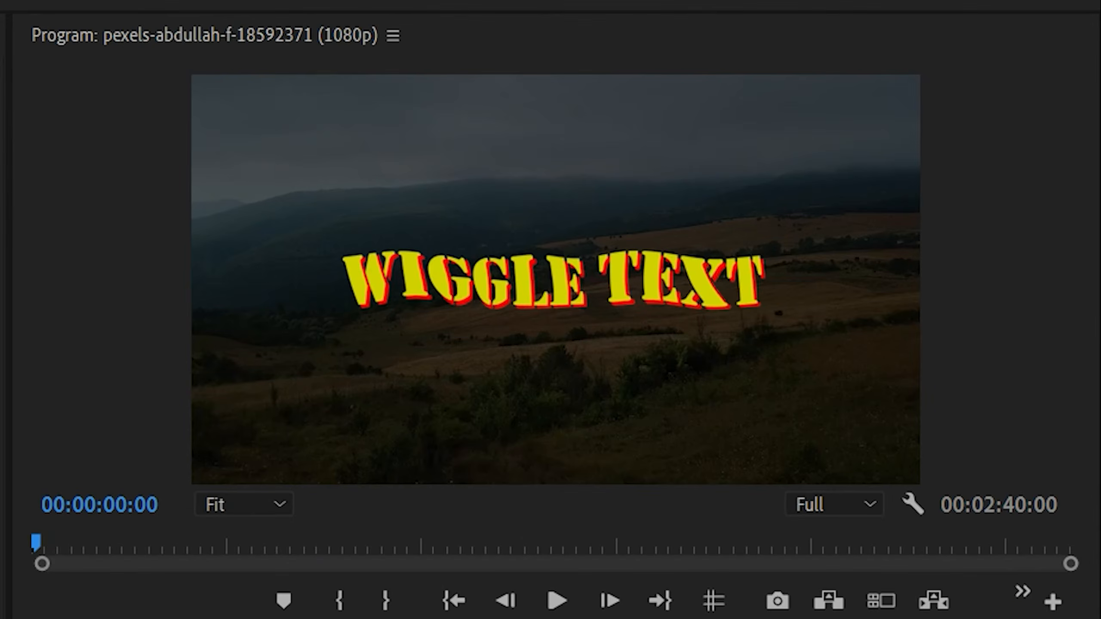
{"action": "key", "text": "space"}
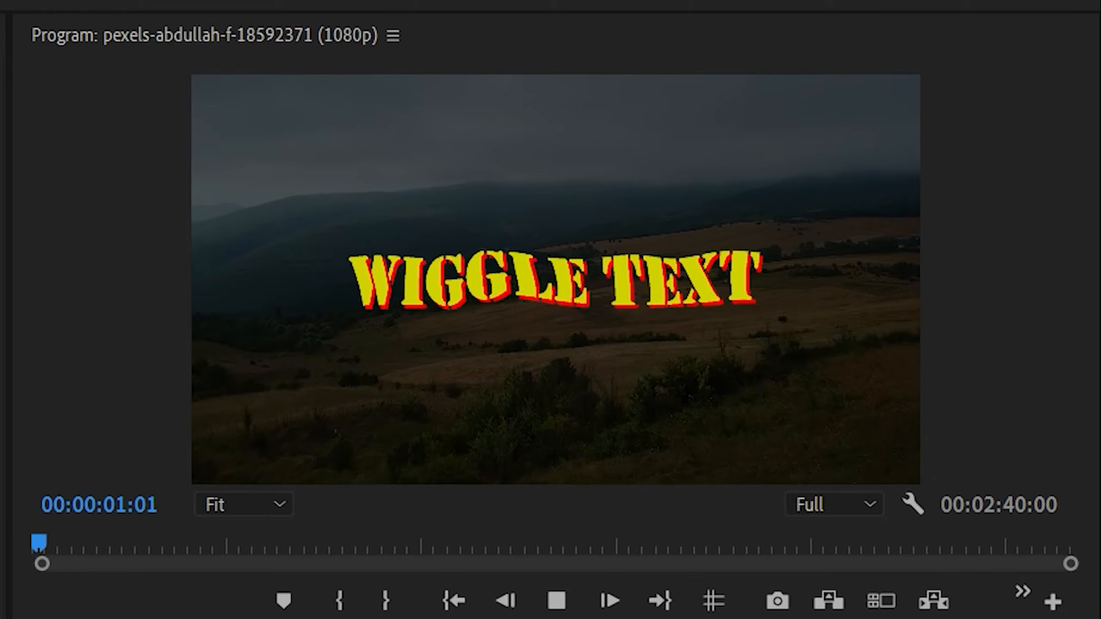
{"action": "key", "text": "space"}
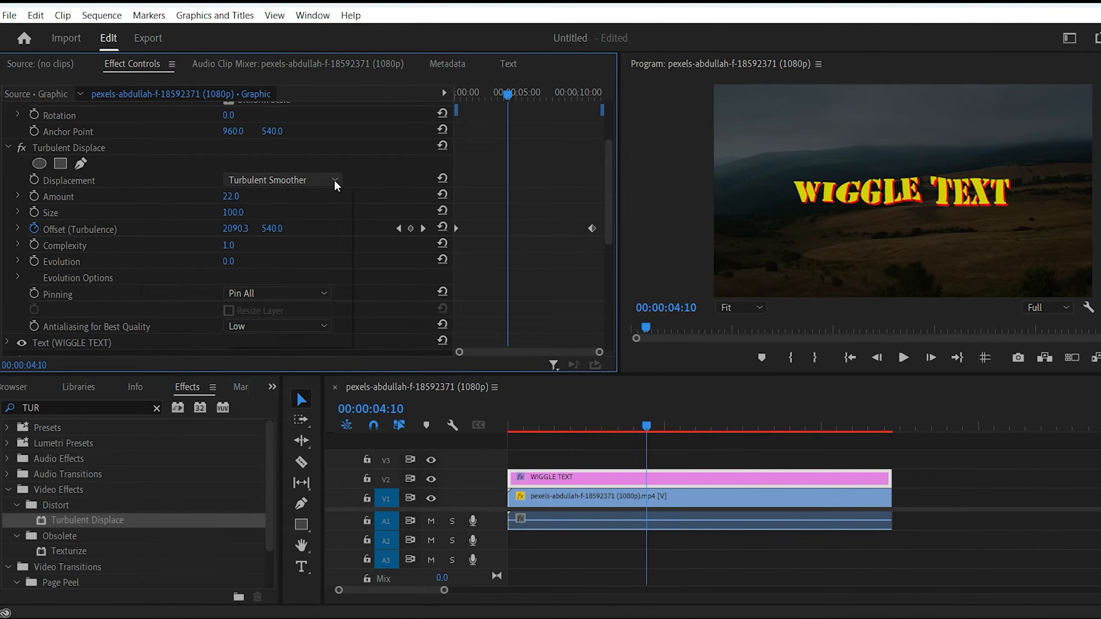
Set the text's displacement type to Vertical Displacement and preview the animation from the start.
{"action": "left_click", "coordinate": [334, 179]}
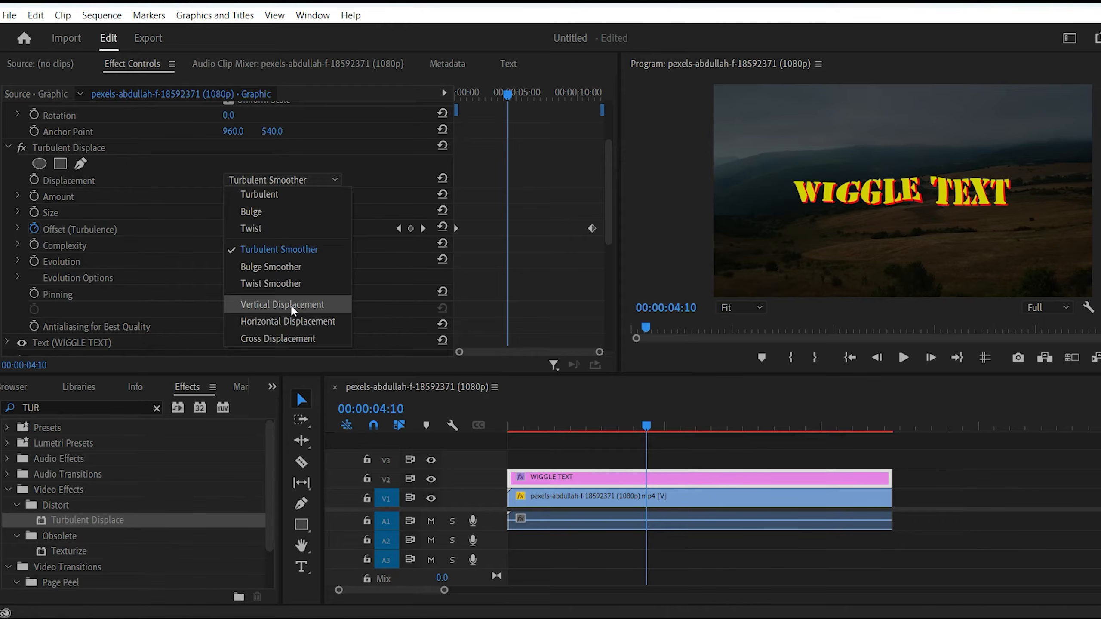
{"action": "left_click", "coordinate": [290, 304]}
{"action": "left_click", "coordinate": [522, 427]}
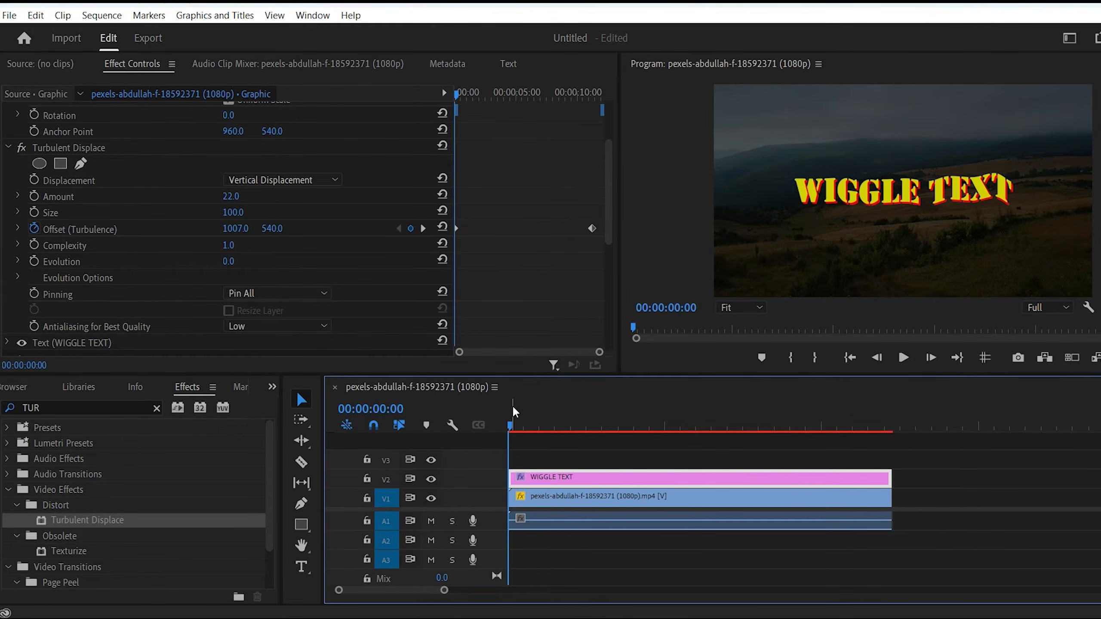
{"action": "key", "text": "space"}
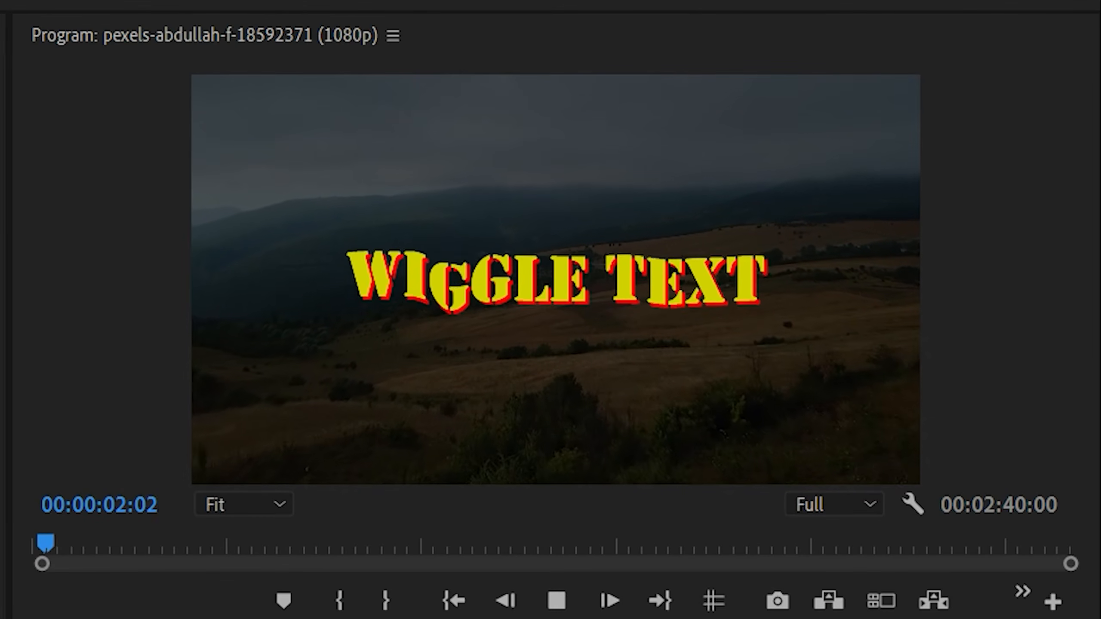
{"action": "key", "text": "space"}
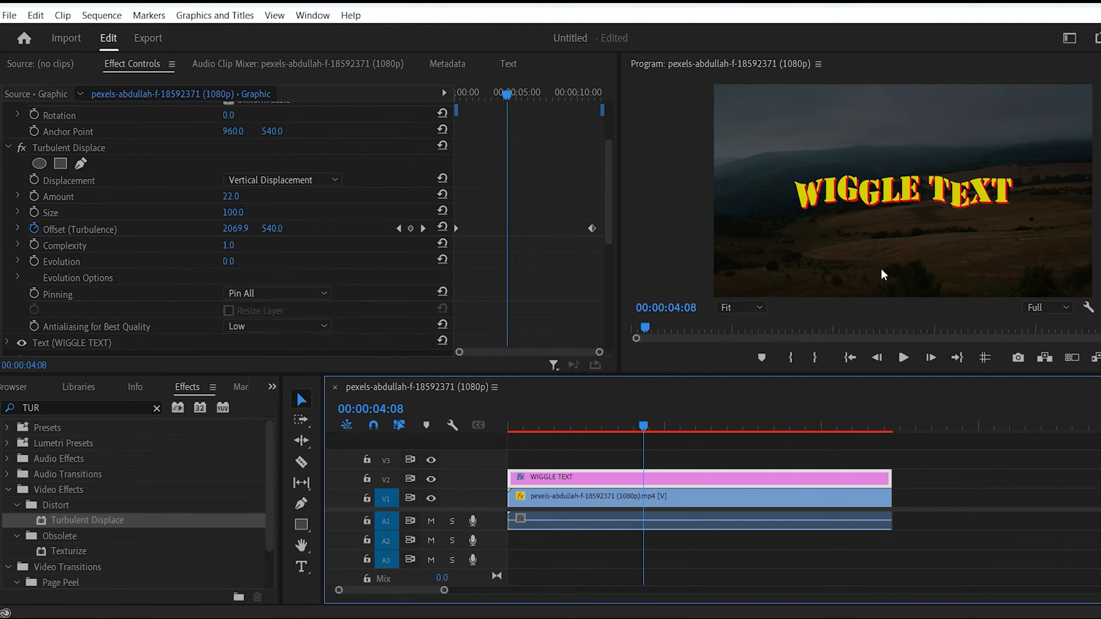
{"action": "left_click", "coordinate": [336, 180]}
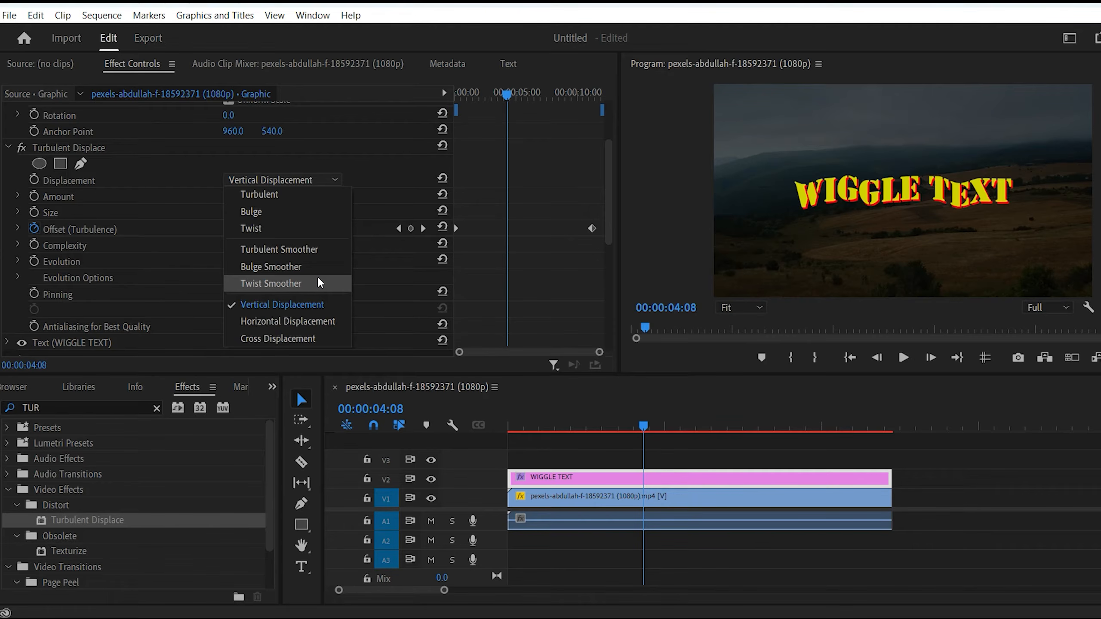
{"action": "left_click", "coordinate": [597, 454]}
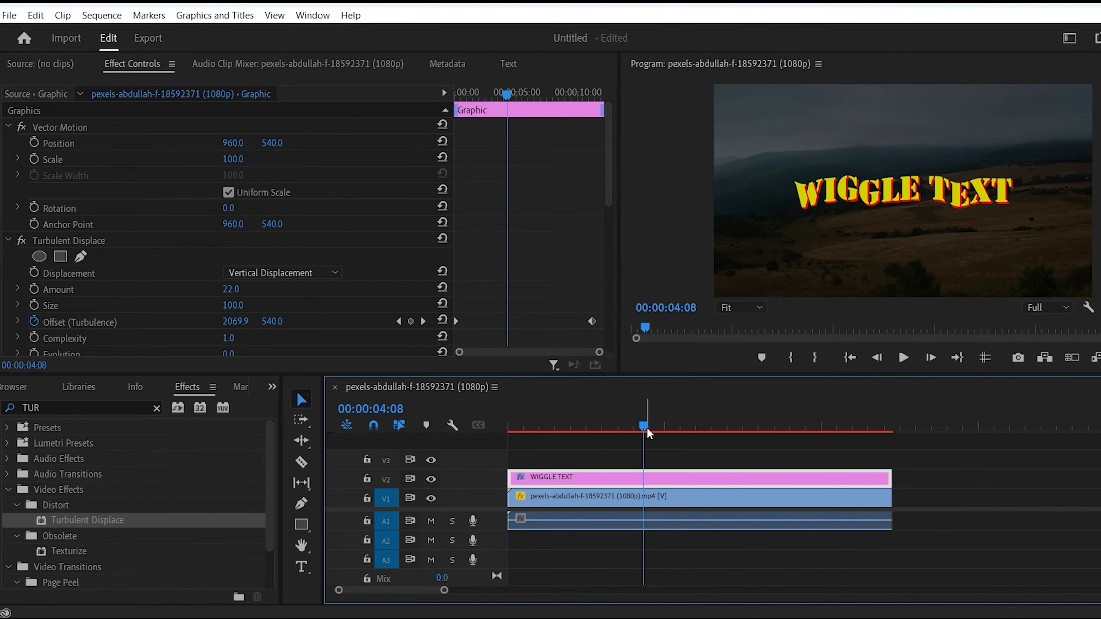
Apply the Turbulent Displace effect to the pngwing.com (1).png logo clip on track V2.
{"action": "left_click_drag", "start_coordinate": [443, 590], "coordinate": [686, 581]}
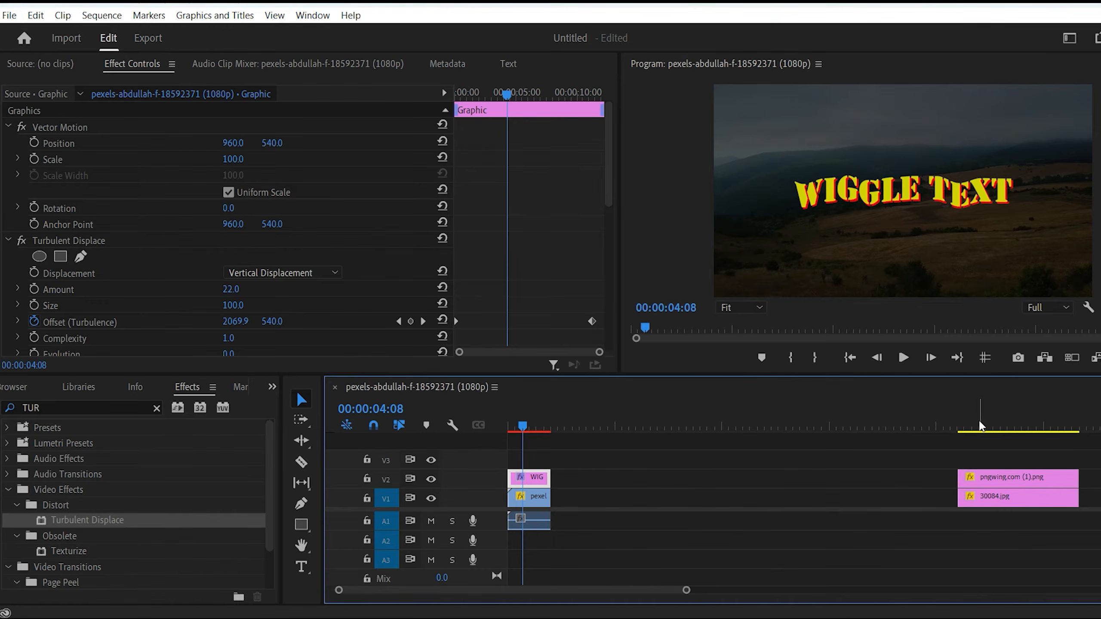
{"action": "left_click", "coordinate": [971, 427]}
{"action": "left_click_drag", "start_coordinate": [686, 589], "coordinate": [663, 585]}
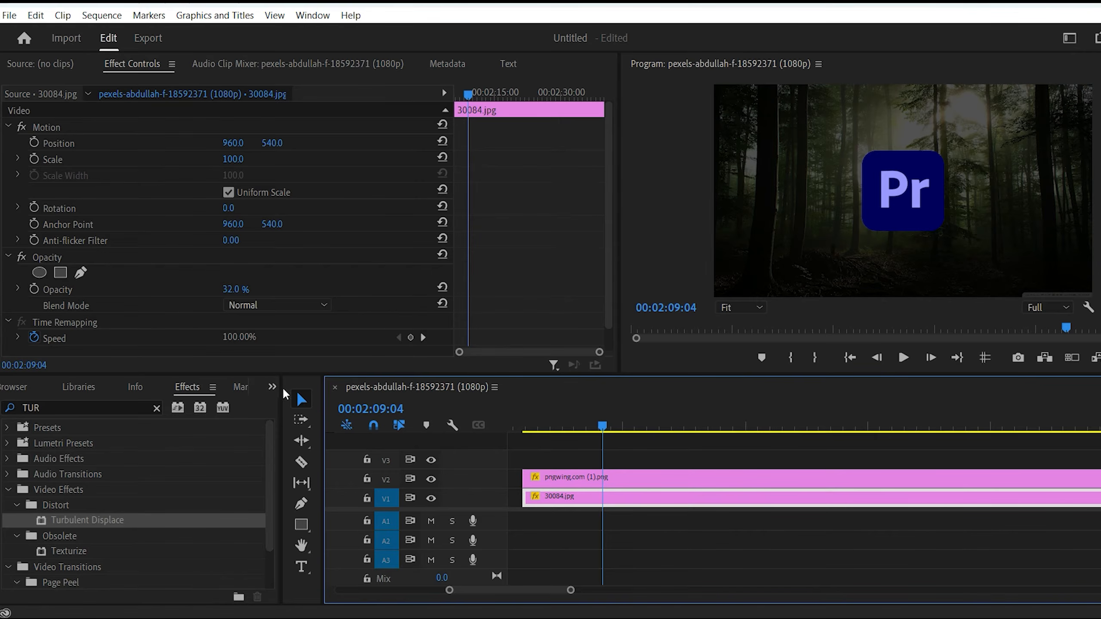
{"action": "left_click", "coordinate": [77, 522]}
{"action": "left_click_drag", "start_coordinate": [77, 522], "coordinate": [634, 482]}
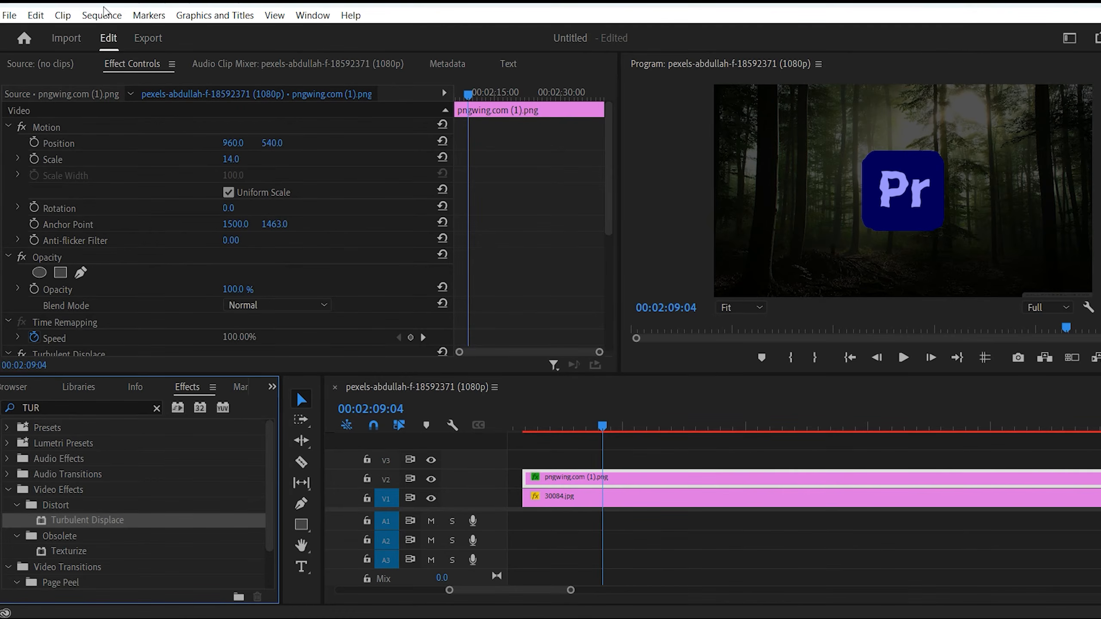
Set the logo clip's Turbulent Displace amount to 36.
{"action": "scroll", "coordinate": [171, 225], "scroll_direction": "down", "scroll_amount": 5}
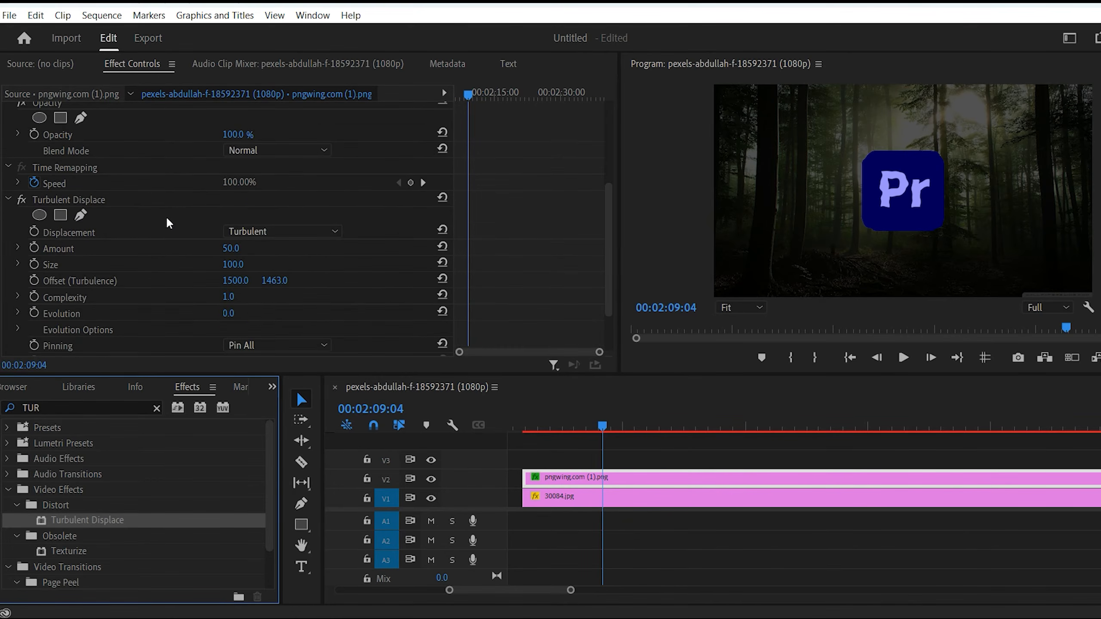
{"action": "scroll", "coordinate": [168, 199], "scroll_direction": "down", "scroll_amount": 1}
{"action": "mouse_move", "coordinate": [233, 221]}
{"action": "left_mouse_down"}
{"action": "mouse_move", "coordinate": [221, 217]}
{"action": "mouse_move", "coordinate": [243, 218]}
{"action": "left_mouse_up"}
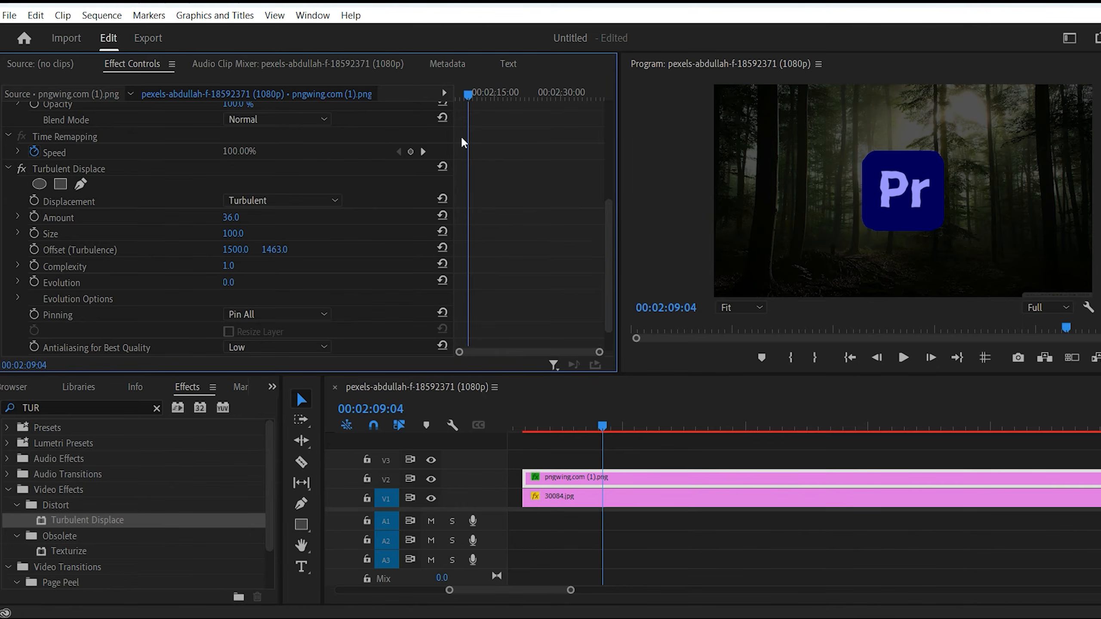
Start Offset (Turbulence) keyframing at the logo clip's start with a horizontal offset of 2034, and set the displacement amount to 62.
{"action": "left_click_drag", "start_coordinate": [469, 95], "coordinate": [444, 96]}
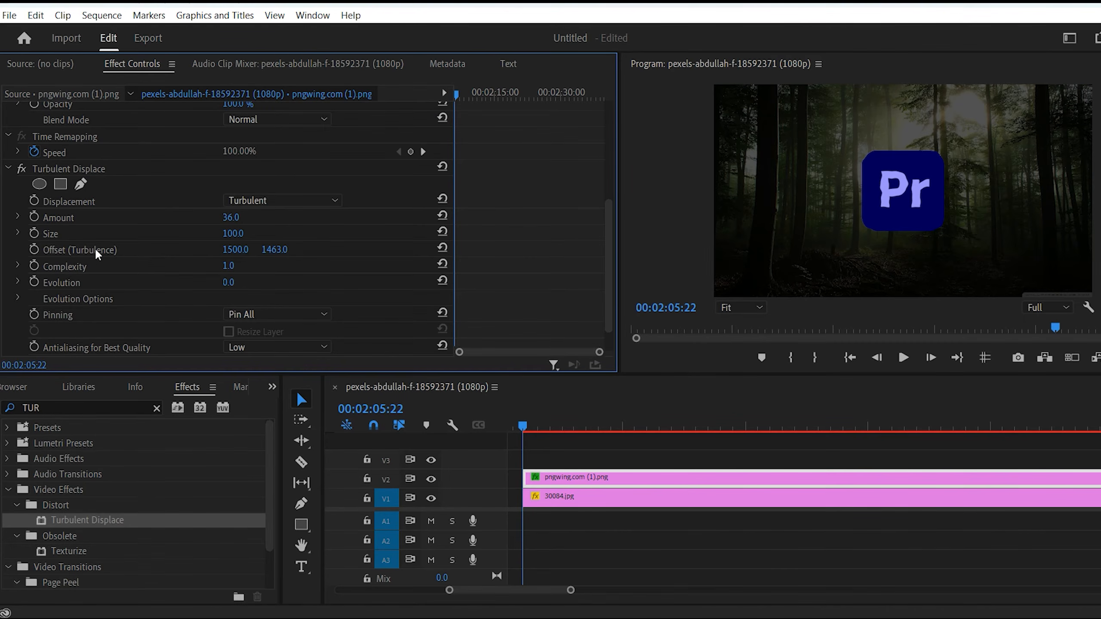
{"action": "left_click", "coordinate": [34, 250]}
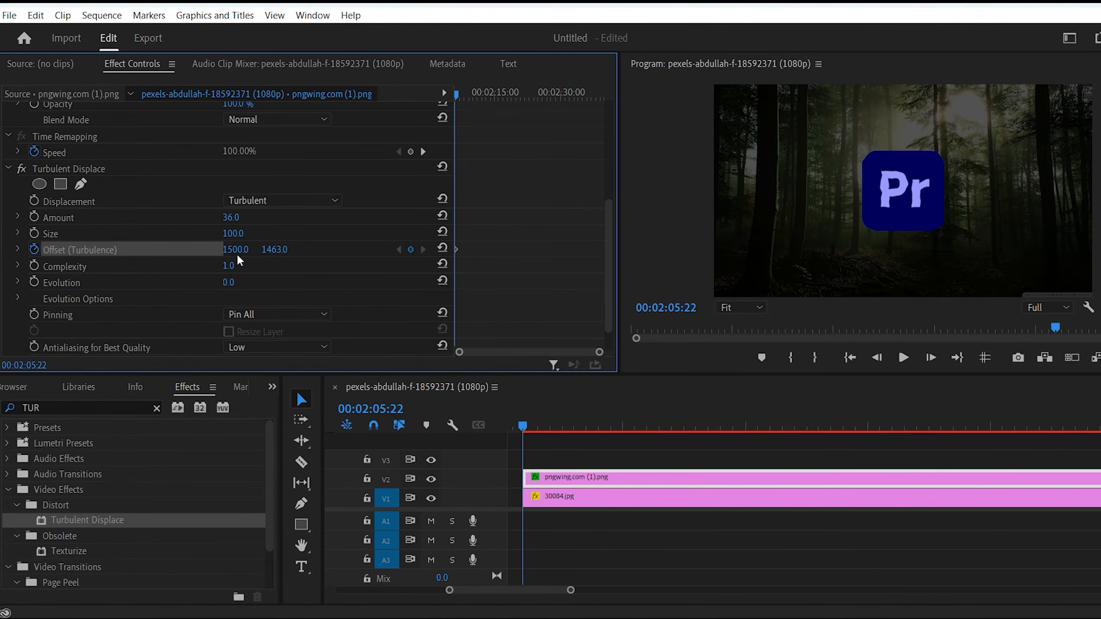
{"action": "left_click_drag", "start_coordinate": [236, 250], "coordinate": [351, 250]}
{"action": "left_click_drag", "start_coordinate": [247, 217], "coordinate": [241, 217]}
Add a second Offset (Turbulence) keyframe to the logo at 00:02:27:04 with a horizontal offset of 2888.
{"action": "left_click_drag", "start_coordinate": [456, 93], "coordinate": [553, 146]}
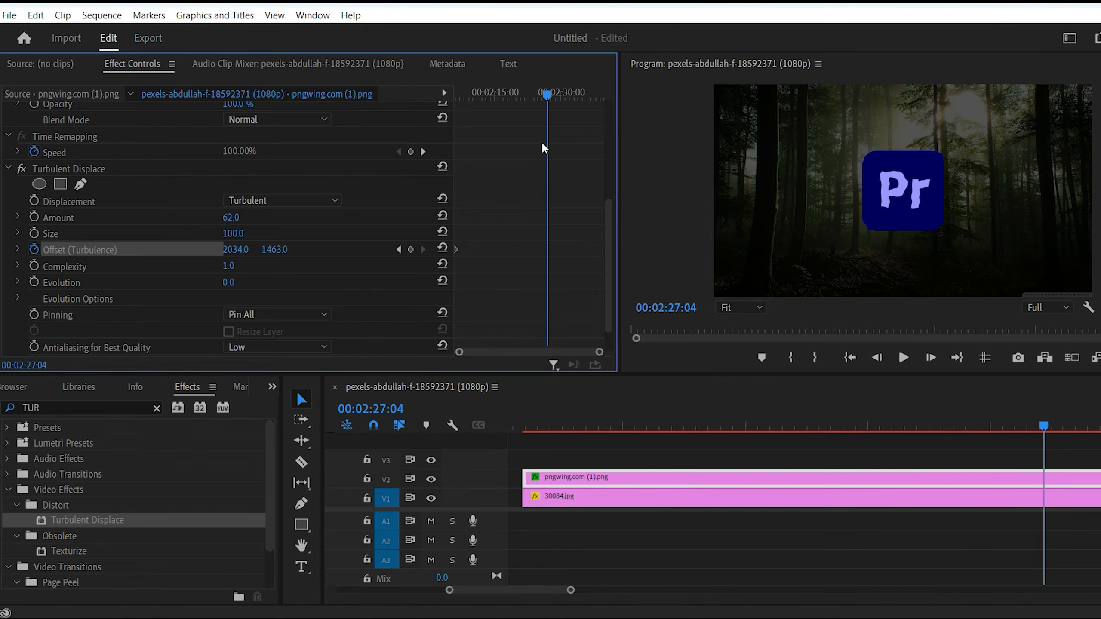
{"action": "left_click", "coordinate": [409, 250]}
{"action": "left_click_drag", "start_coordinate": [235, 250], "coordinate": [605, 250]}
Preview the logo's wiggle animation from the start of the clip.
{"action": "left_click_drag", "start_coordinate": [545, 94], "coordinate": [392, 106]}
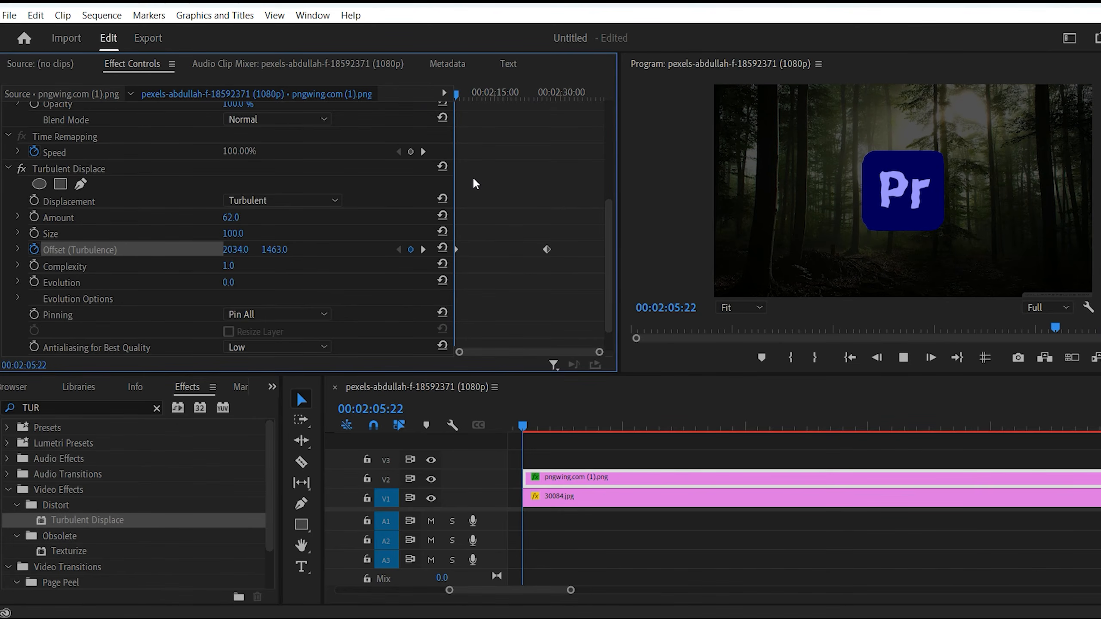
{"action": "key", "text": "space"}
{"action": "key", "text": "space"}
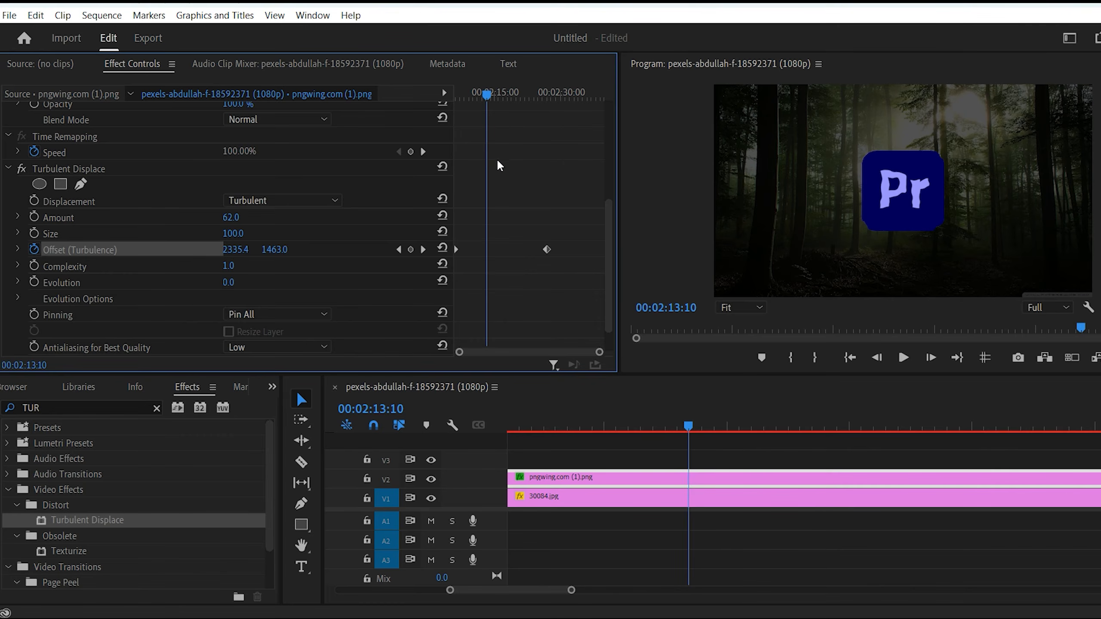
Move the logo's second Offset (Turbulence) keyframe earlier, to about 00:02:15:00, and return the playhead to the clip's start.
{"action": "left_click", "coordinate": [421, 250]}
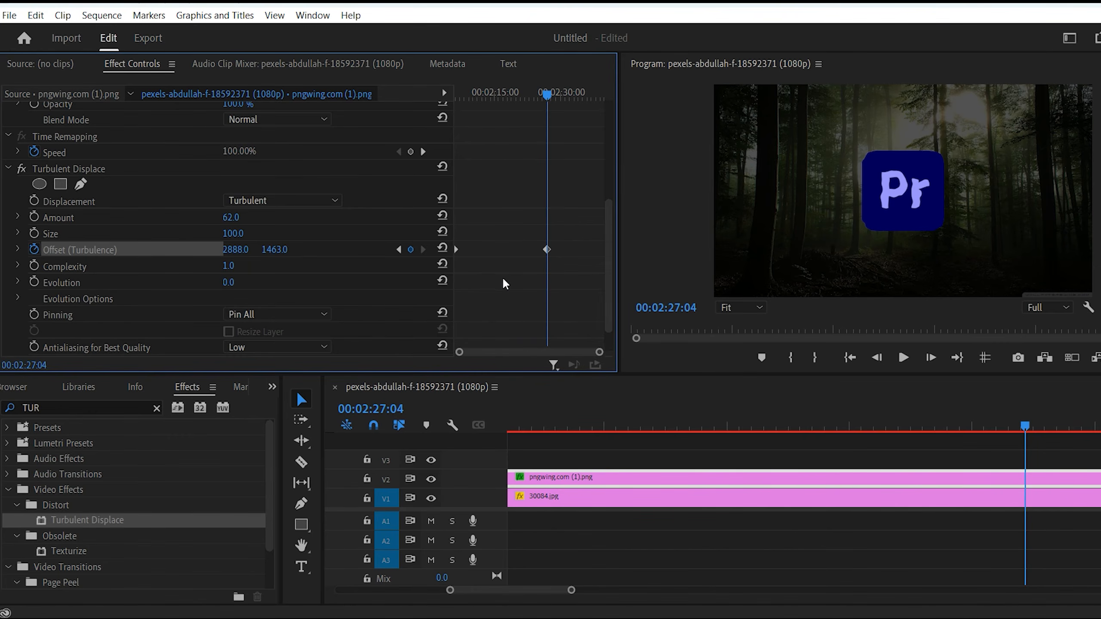
{"action": "left_click_drag", "start_coordinate": [235, 249], "coordinate": [497, 253]}
{"action": "left_click_drag", "start_coordinate": [498, 93], "coordinate": [197, 135]}
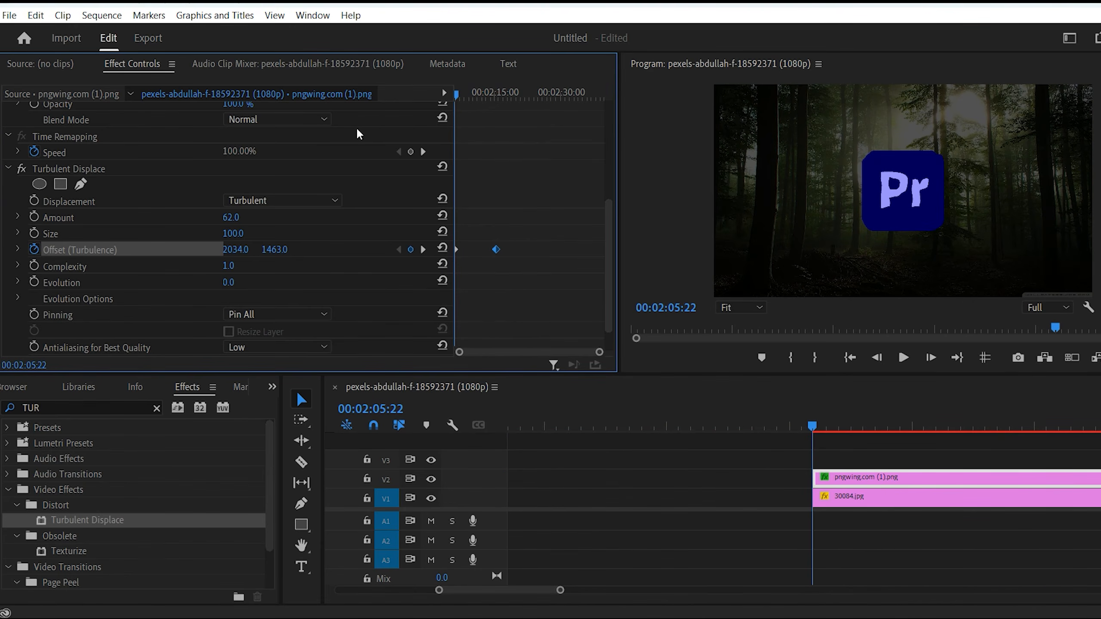